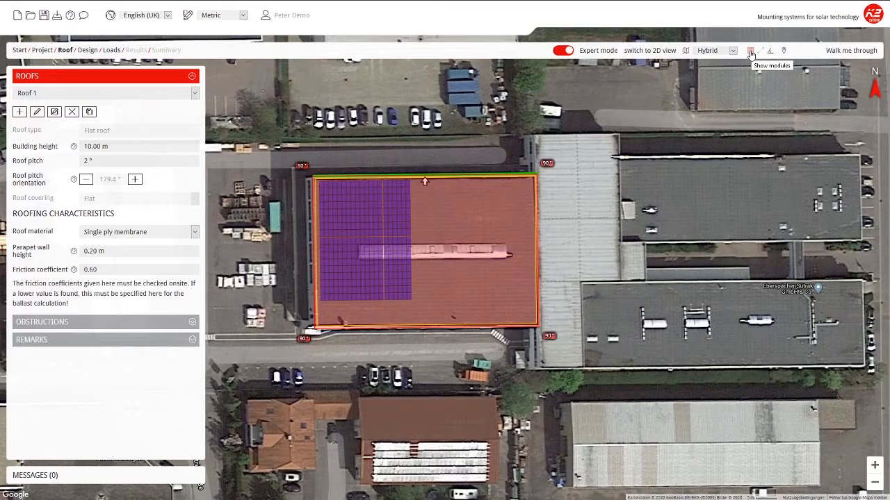
# Hide the solar modules on the roof and open the obstruction settings.
pyautogui.click(751, 55)
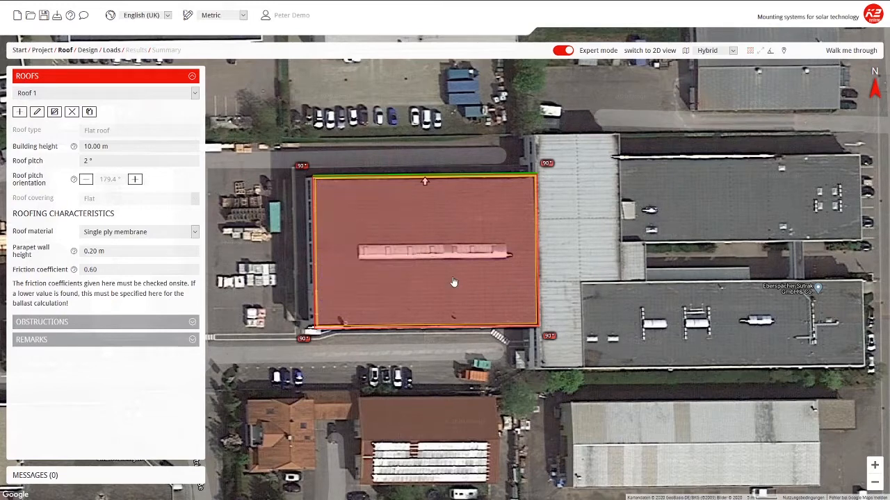
pyautogui.click(148, 329)
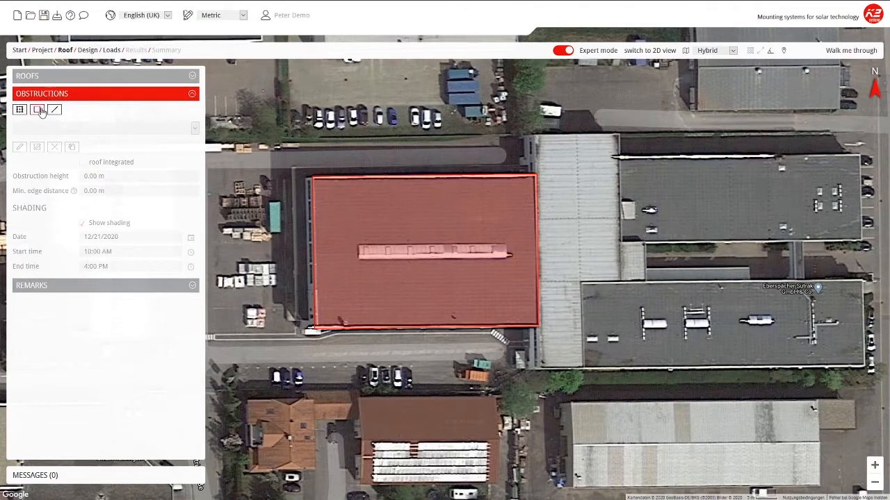
# Draw a rectangular obstruction over the skylight strip in the middle of the roof and adjust its southeast corner to fit the strip.
pyautogui.click(36, 110)
pyautogui.click(20, 112)
pyautogui.click(36, 110)
pyautogui.click(54, 110)
pyautogui.click(37, 112)
pyautogui.click(38, 112)
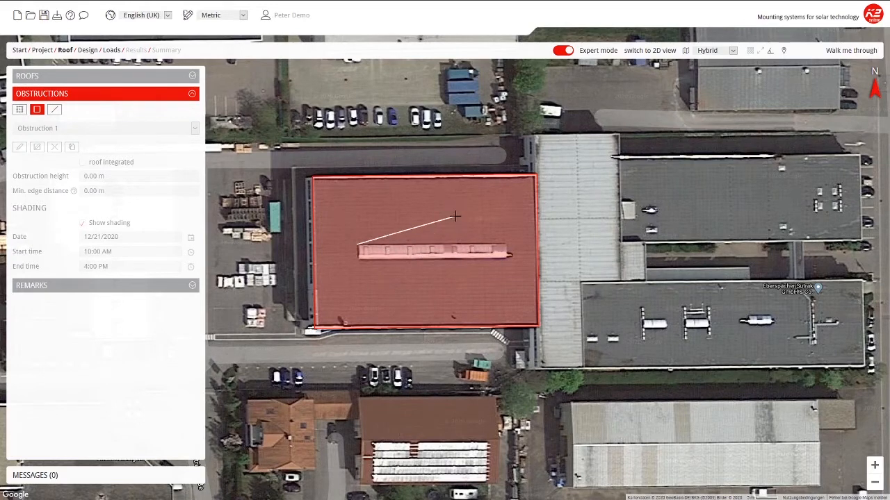
pyautogui.click(490, 244)
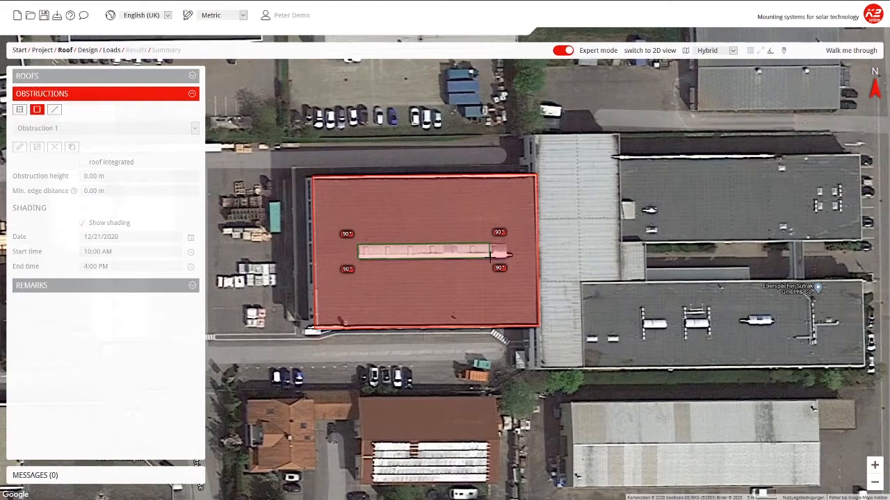
pyautogui.click(488, 270)
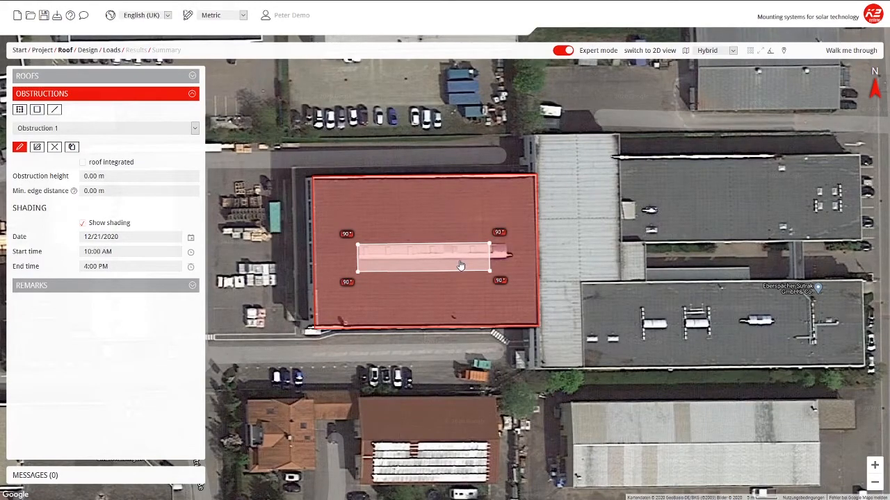
pyautogui.click(490, 271)
pyautogui.moveTo(491, 275); pyautogui.dragTo(507, 258)
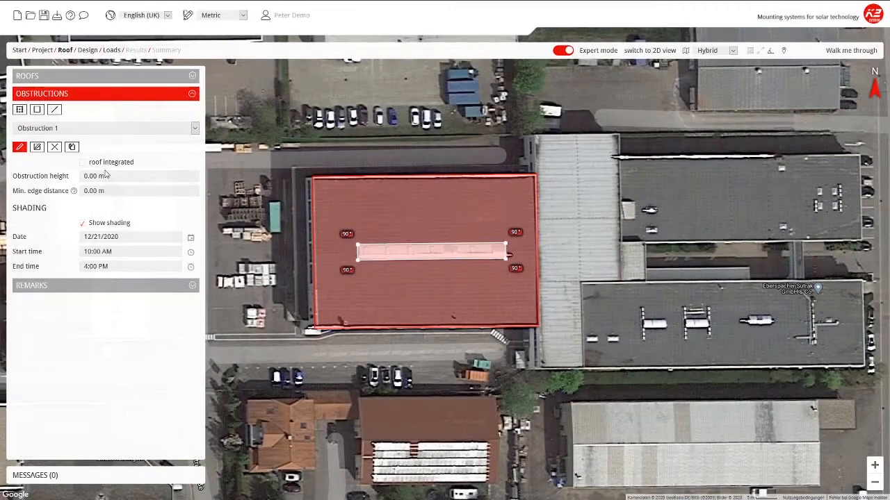
# Set the obstruction's height to 0.5 m and its minimum edge distance to 0.4 m.
pyautogui.click(111, 174)
pyautogui.write('0.5')
pyautogui.press('Tab')
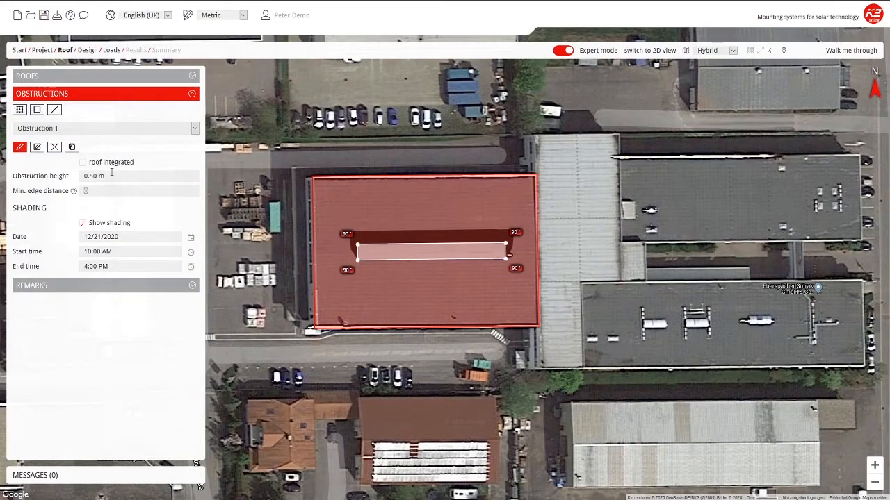
pyautogui.write('0.4')
pyautogui.press('Return')
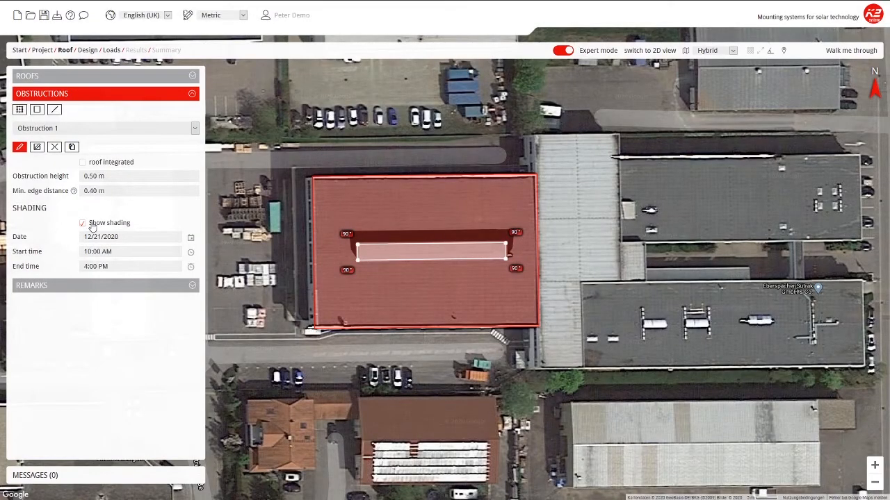
# Turn the obstruction's shading display off and back on.
pyautogui.click(84, 224)
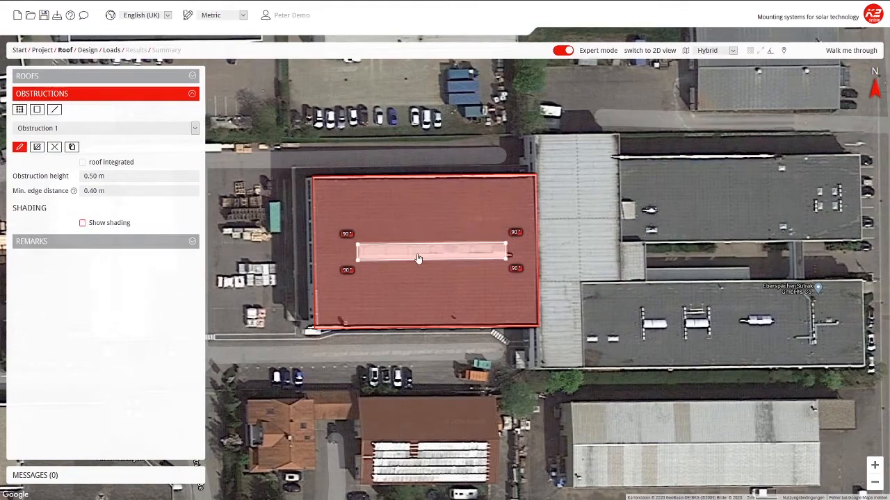
pyautogui.click(82, 223)
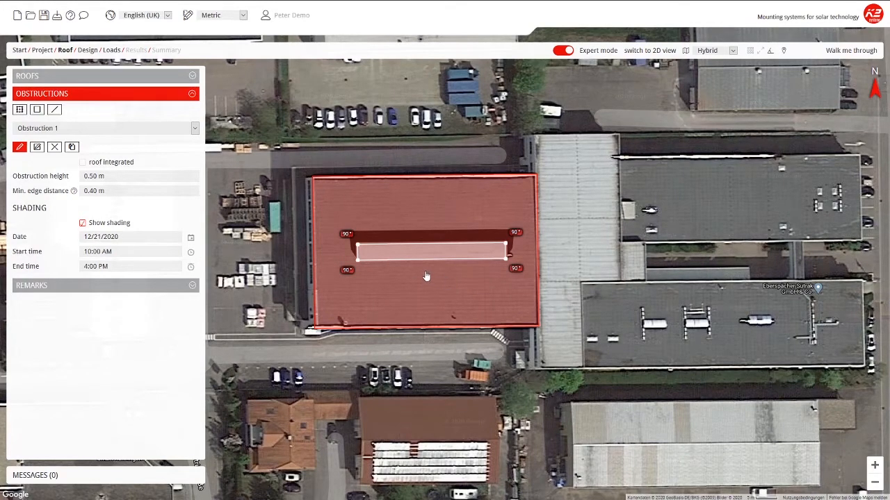
# Set the obstruction's distance from the roof's west edge to 11 m in the 2D view.
pyautogui.click(647, 54)
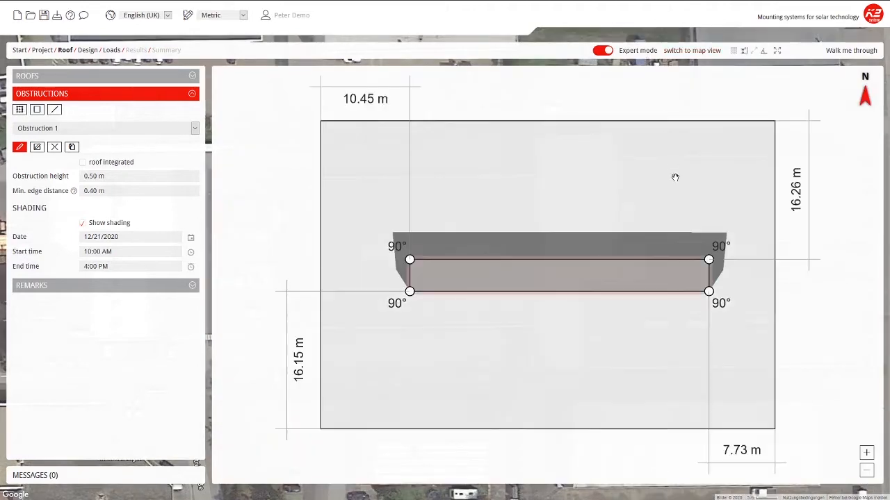
pyautogui.click(369, 102)
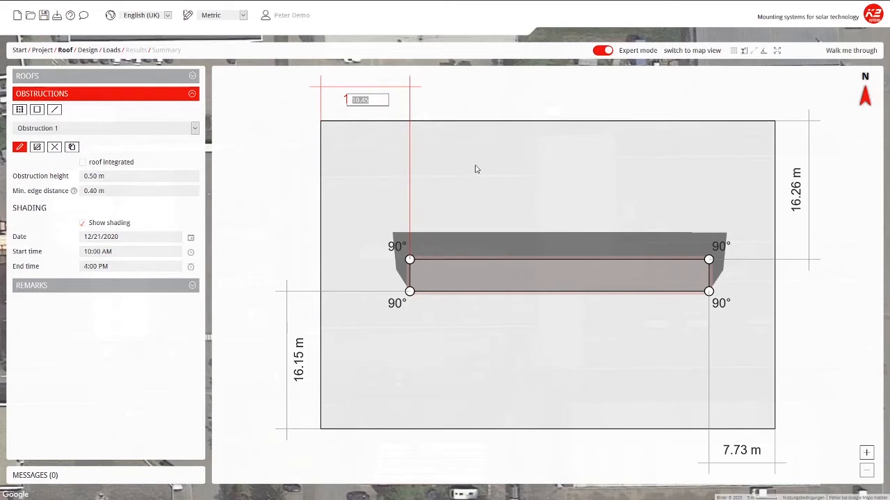
pyautogui.write('12/2')
pyautogui.write('11')
pyautogui.press('Return')
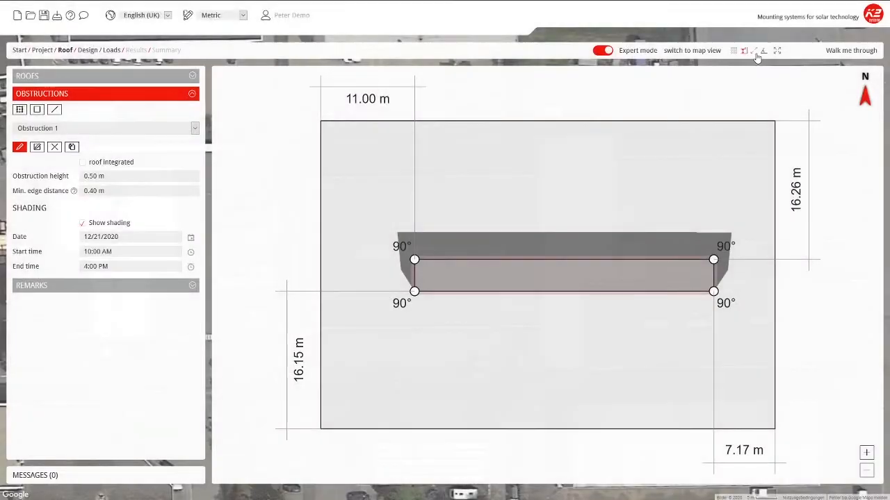
# Show the obstruction's side lengths and set its long side to 35 m, applying the change at its west end.
pyautogui.click(754, 52)
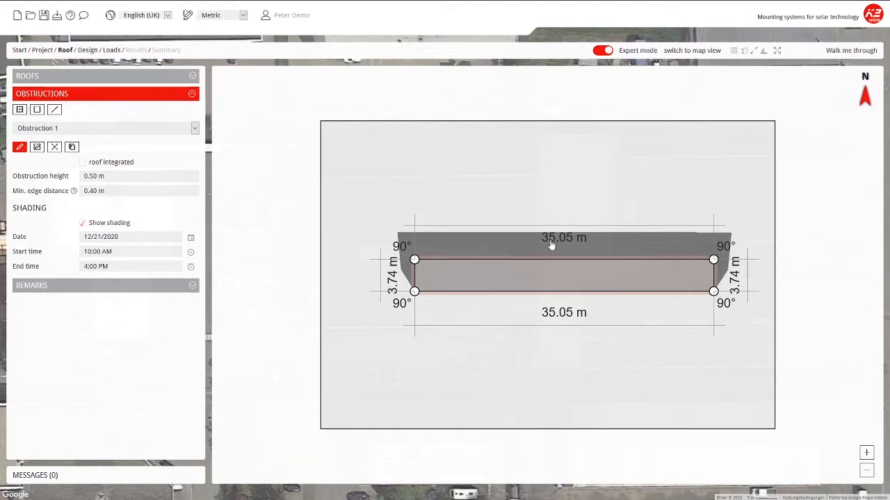
pyautogui.click(745, 52)
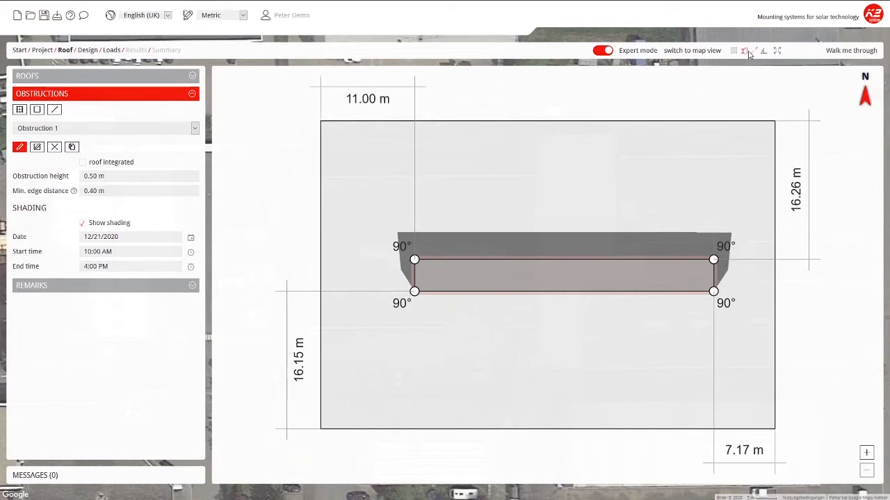
pyautogui.click(750, 52)
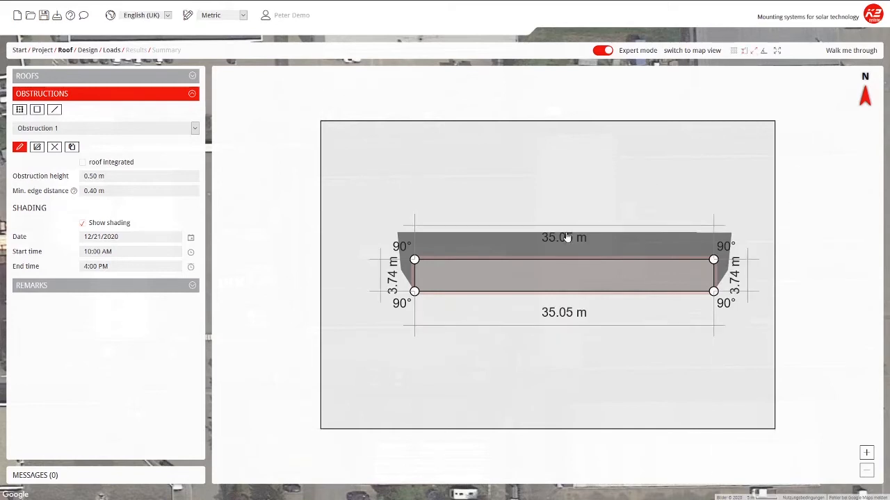
pyautogui.click(568, 236)
pyautogui.write('35')
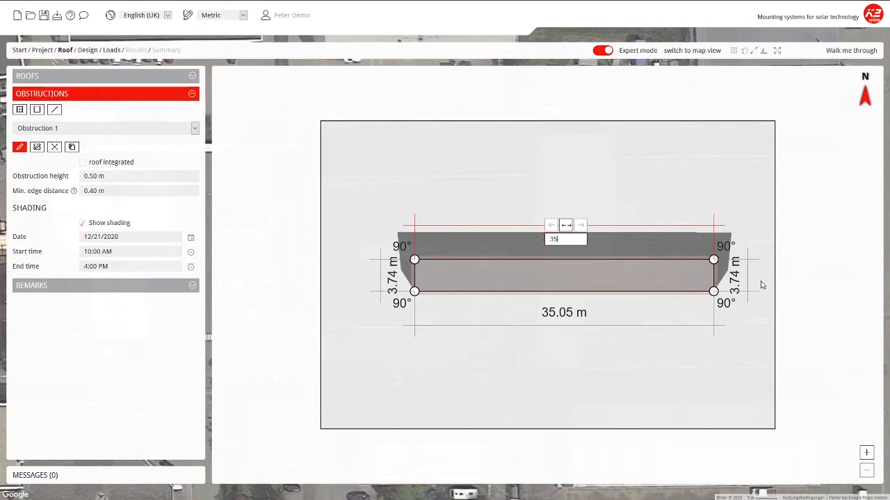
pyautogui.click(550, 225)
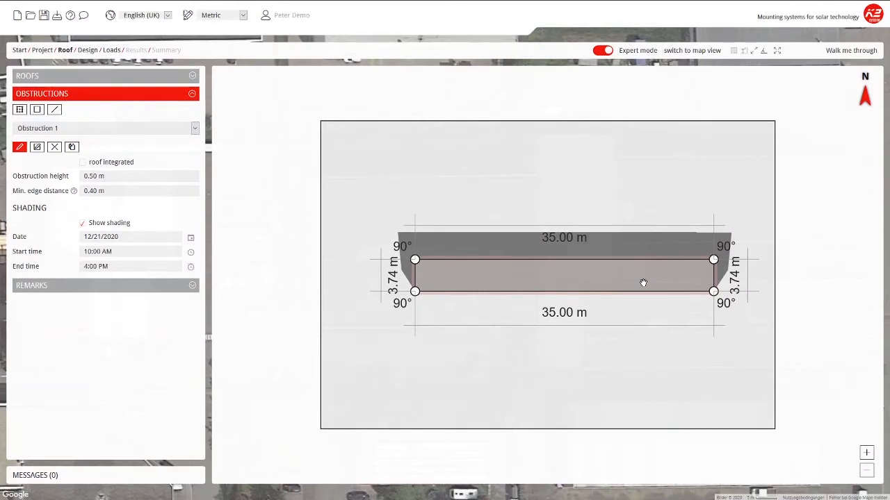
# Show the solar modules again and place a copy of the obstruction south of the original.
pyautogui.click(733, 55)
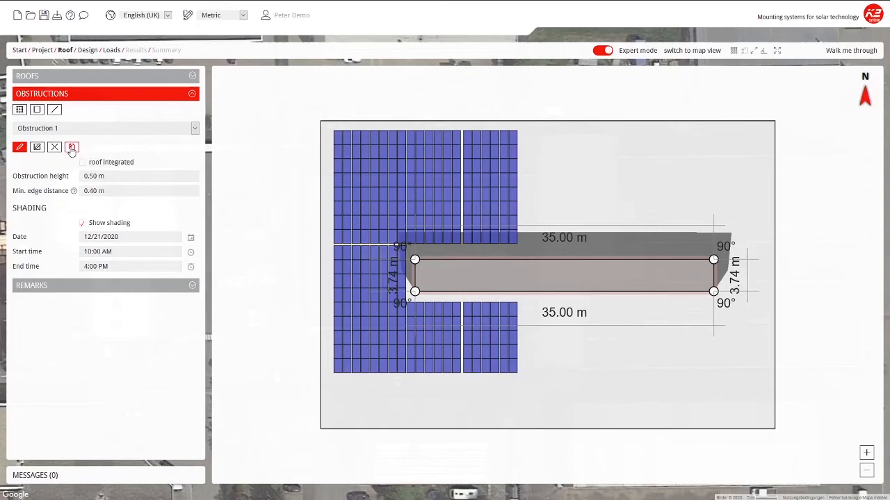
pyautogui.click(72, 146)
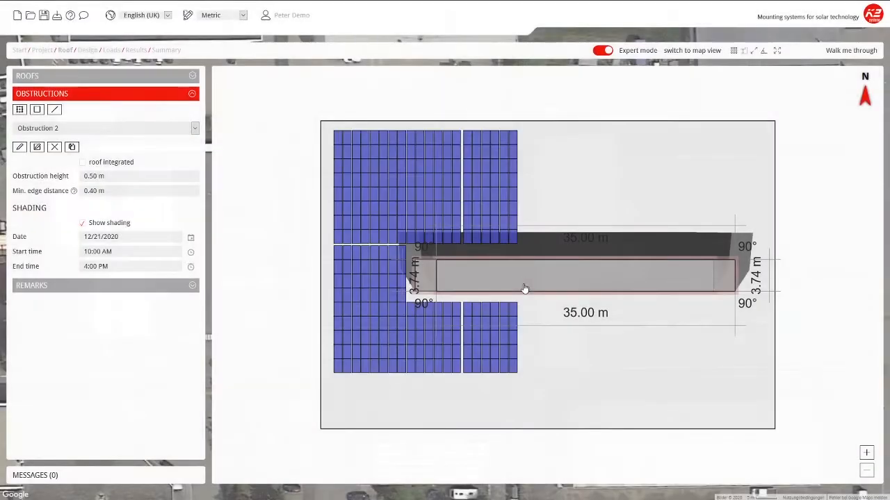
pyautogui.moveTo(522, 287); pyautogui.dragTo(489, 354)
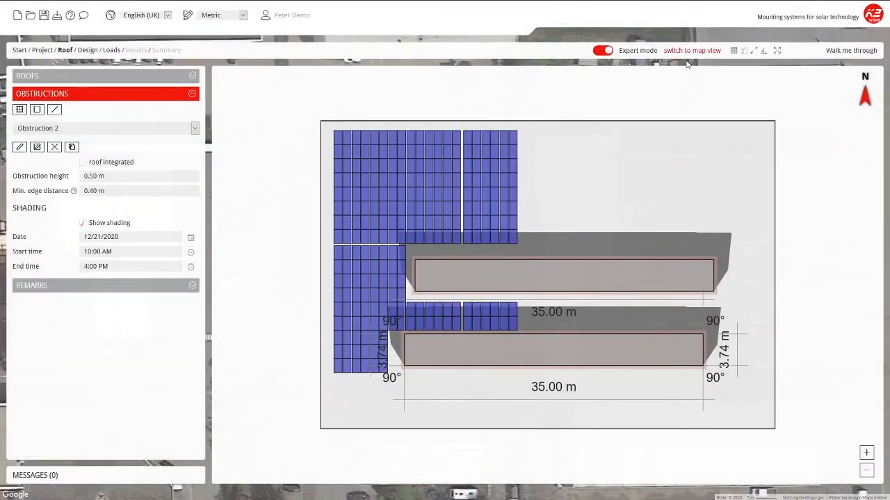
# Move the copied obstruction farther southeast on the roof in the map view and delete it.
pyautogui.click(685, 54)
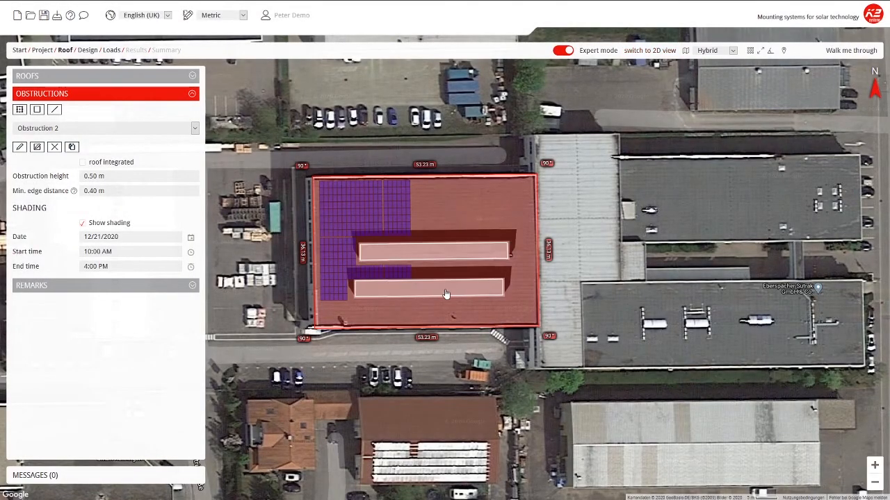
pyautogui.moveTo(446, 295); pyautogui.dragTo(458, 305)
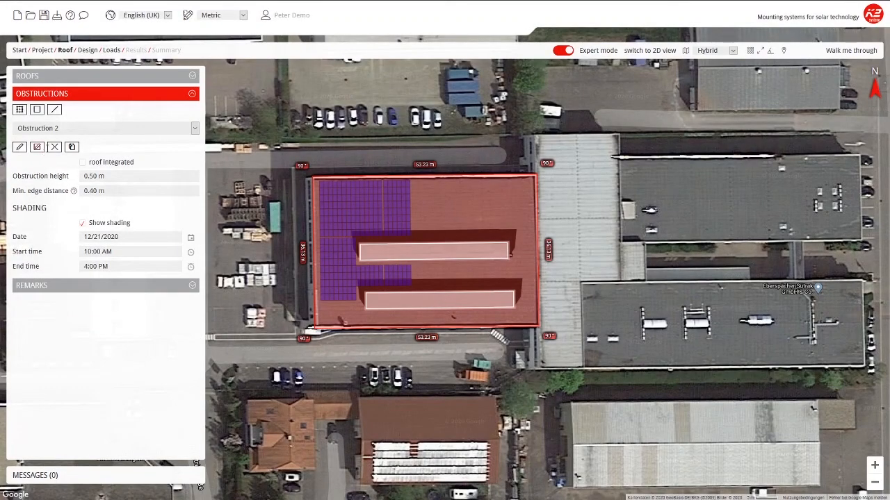
pyautogui.click(57, 150)
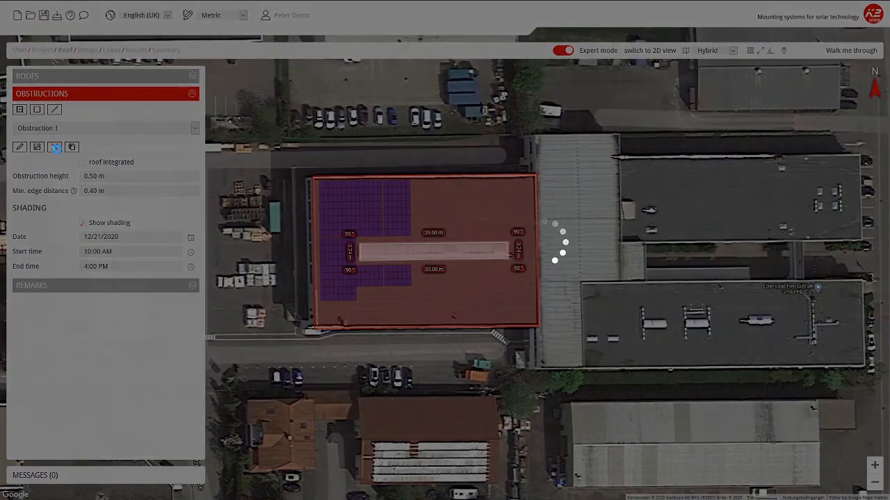